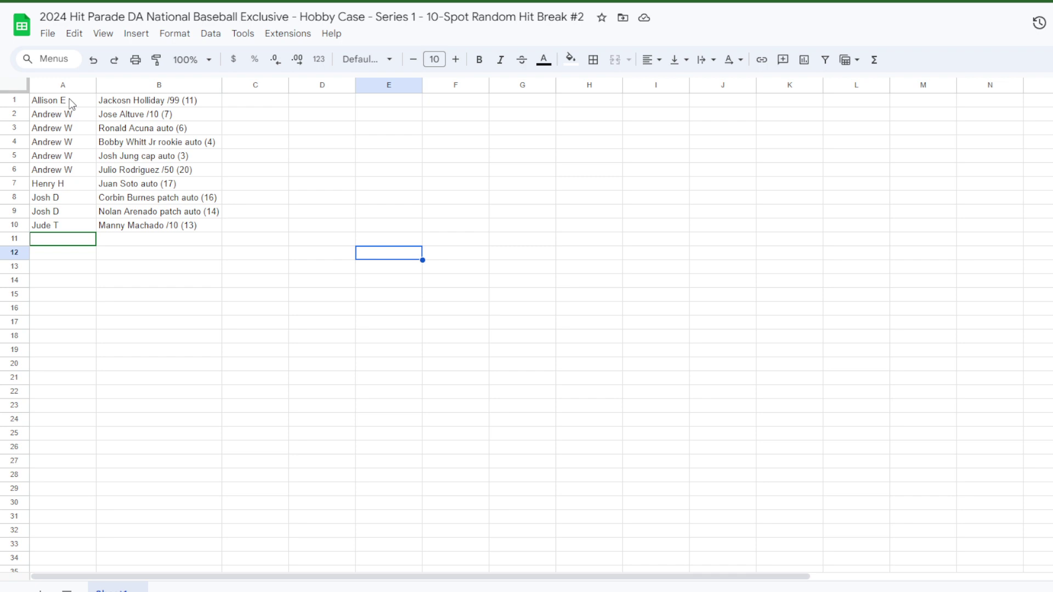
- Copy the participant names in A1:A10 and roll two virtual dice with RANDOM.ORG's Dice Roller
left_click_drag(71, 102, 79, 227)
key("ctrl+c")
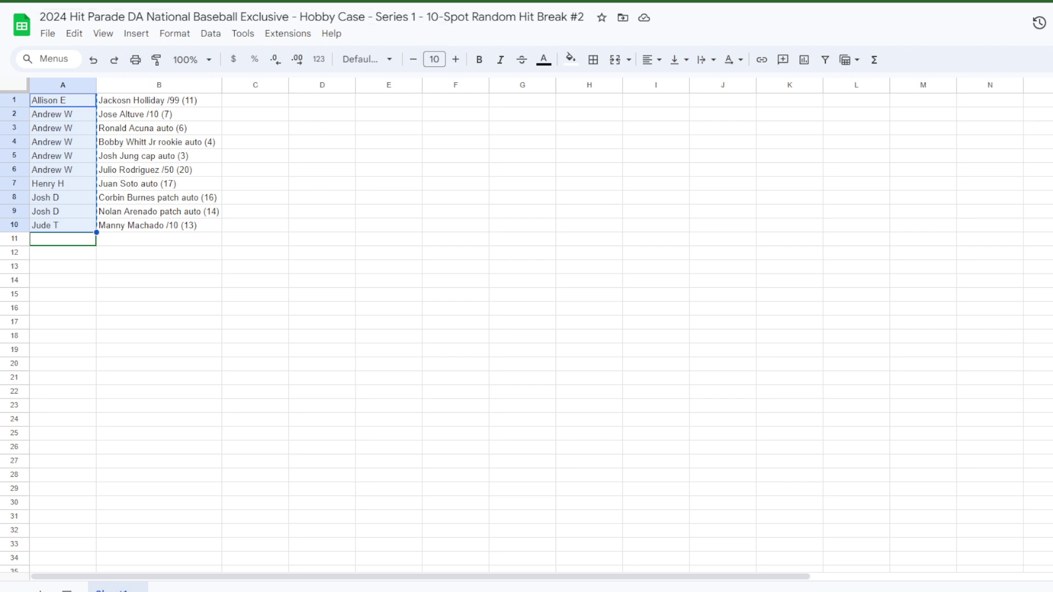
key("ctrl+Tab")
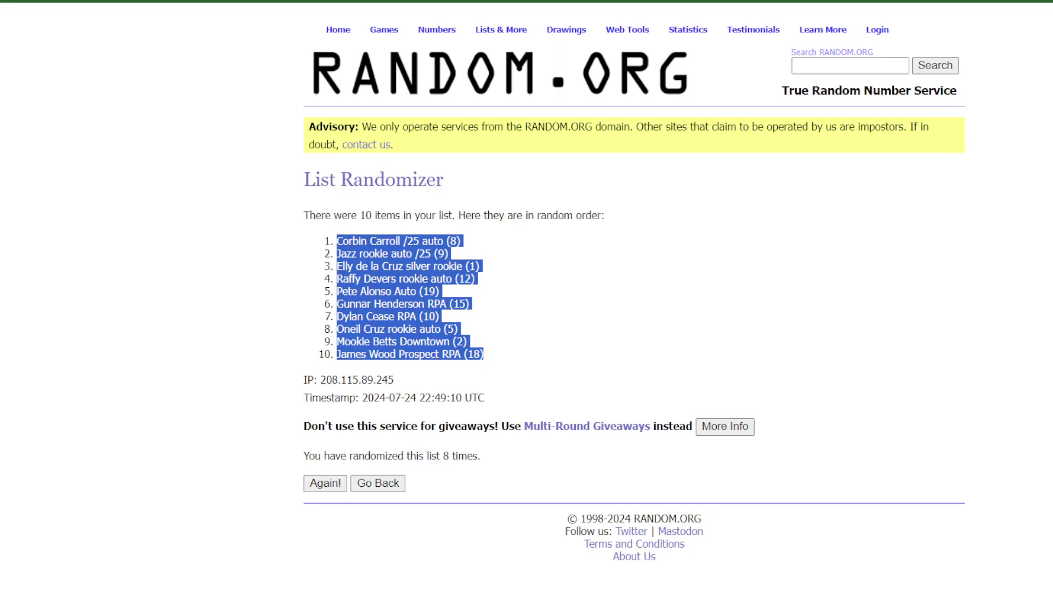
mouse_move(437, 30)
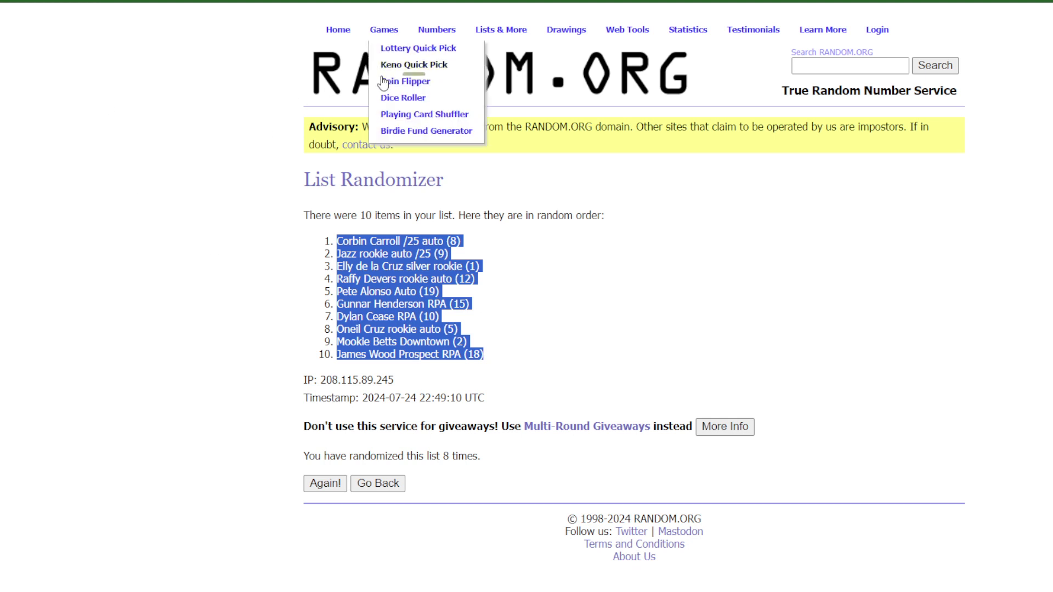
left_click(403, 98)
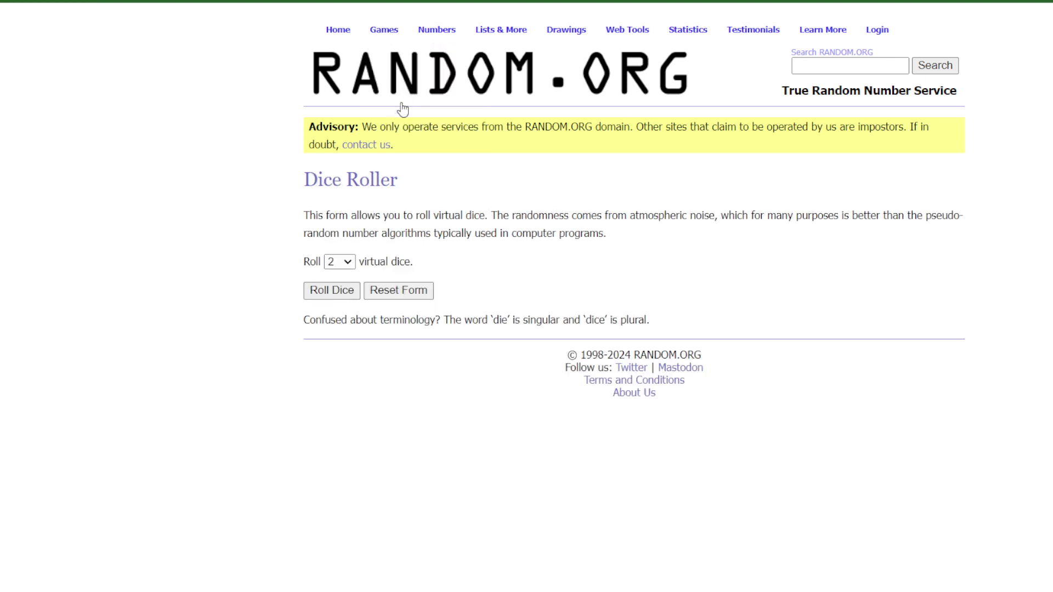
left_click(313, 291)
- Enter the copied participant names as the items of RANDOM.ORG's List Randomizer
mouse_move(501, 30)
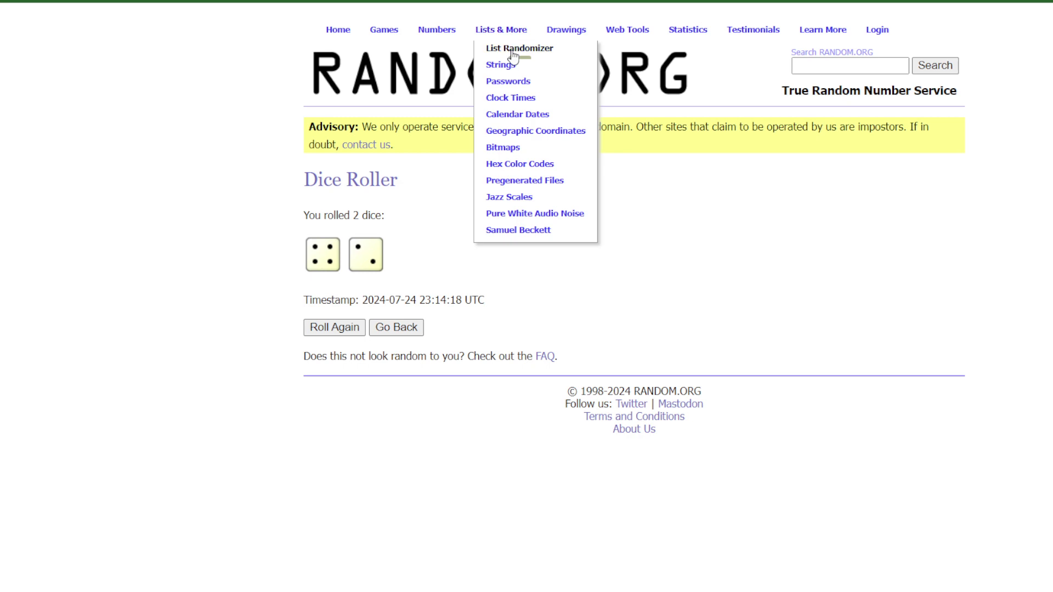
left_click(507, 48)
left_click(391, 393)
key("ctrl+v")
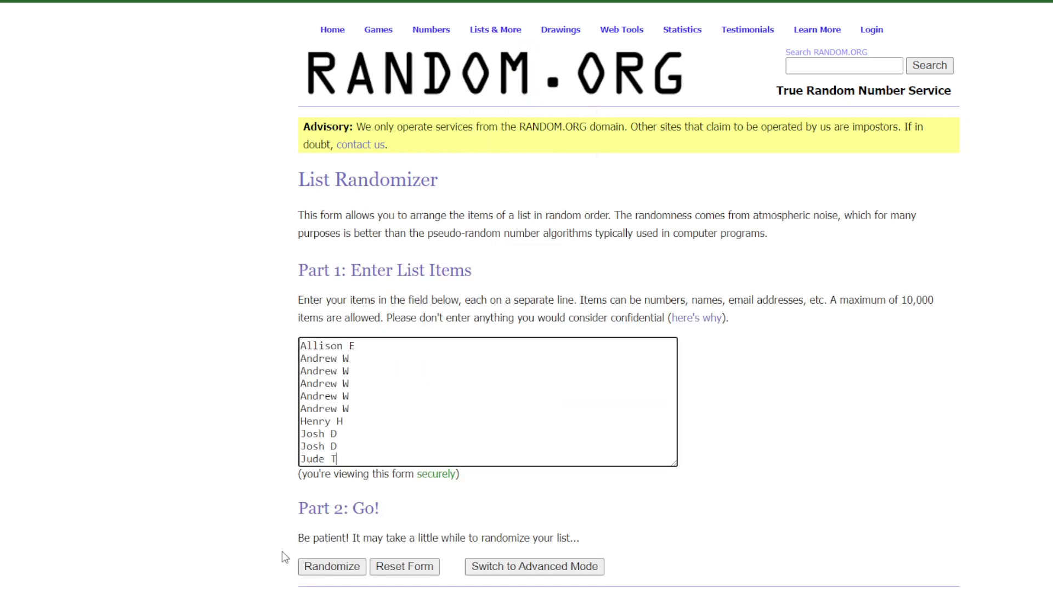
- Randomize the list of participant names six times in total
left_click(307, 572)
left_click(308, 458)
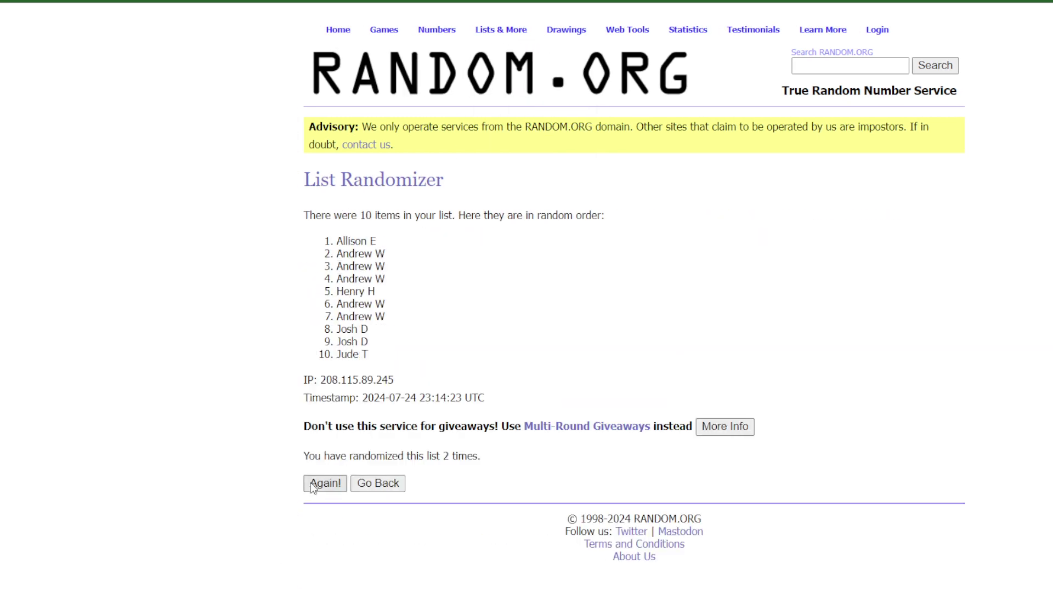
left_click(318, 484)
left_click(314, 485)
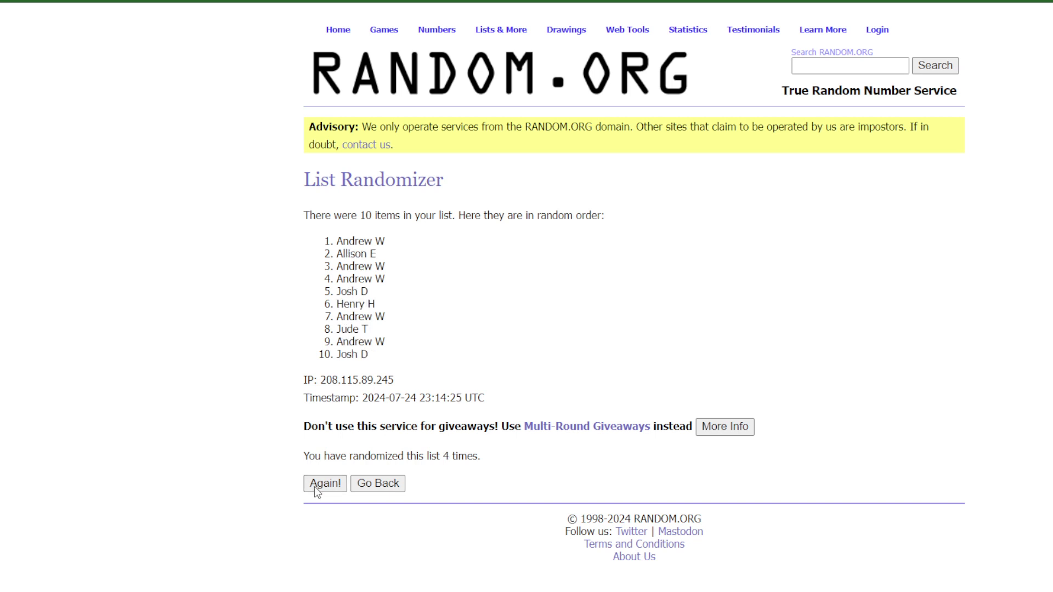
left_click(314, 485)
left_click(314, 486)
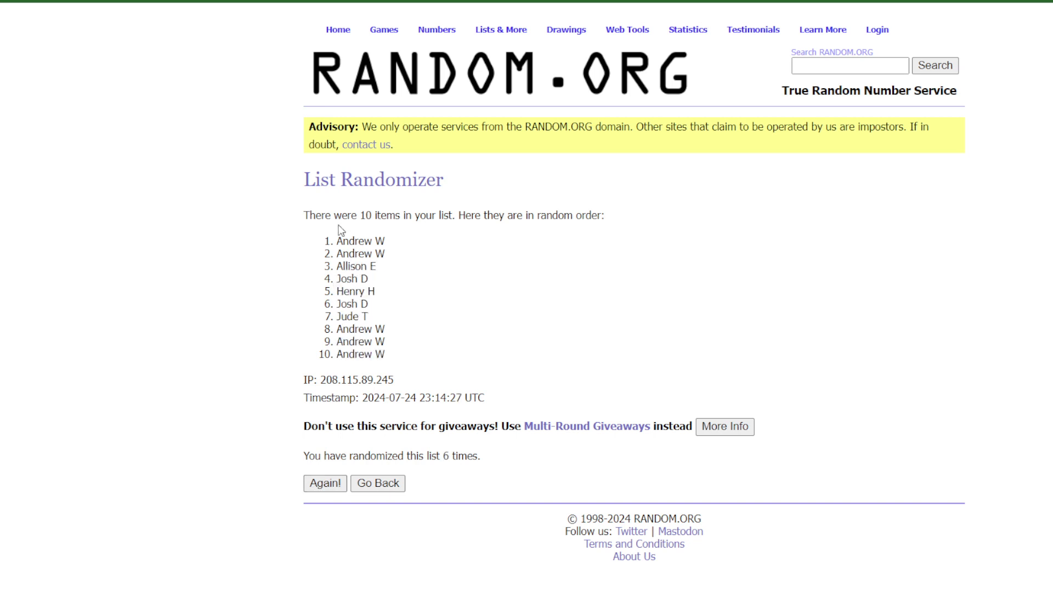
- Copy the ten shuffled participant names into column D of the Google Sheets spreadsheet, starting at D1
left_click_drag(335, 237, 389, 361)
key("ctrl+c")
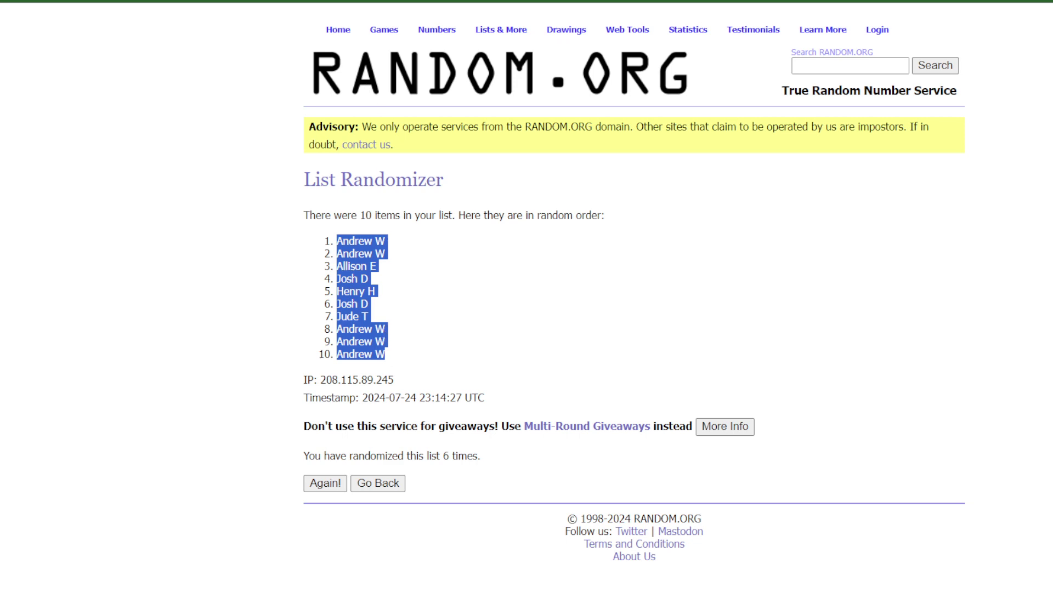
key("alt+Tab")
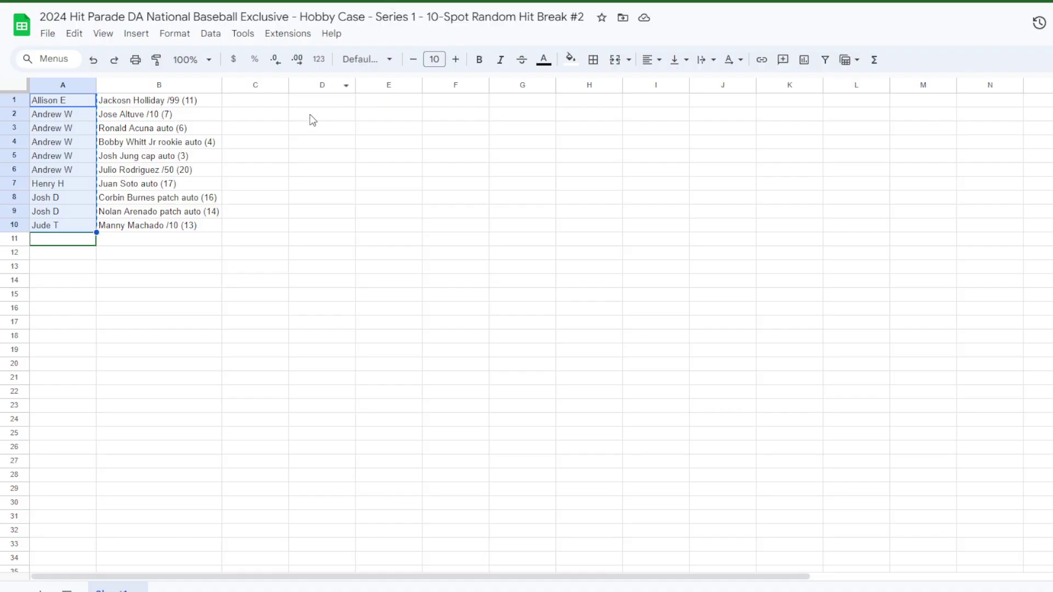
left_click(313, 101)
key("ctrl+v")
left_click(430, 239)
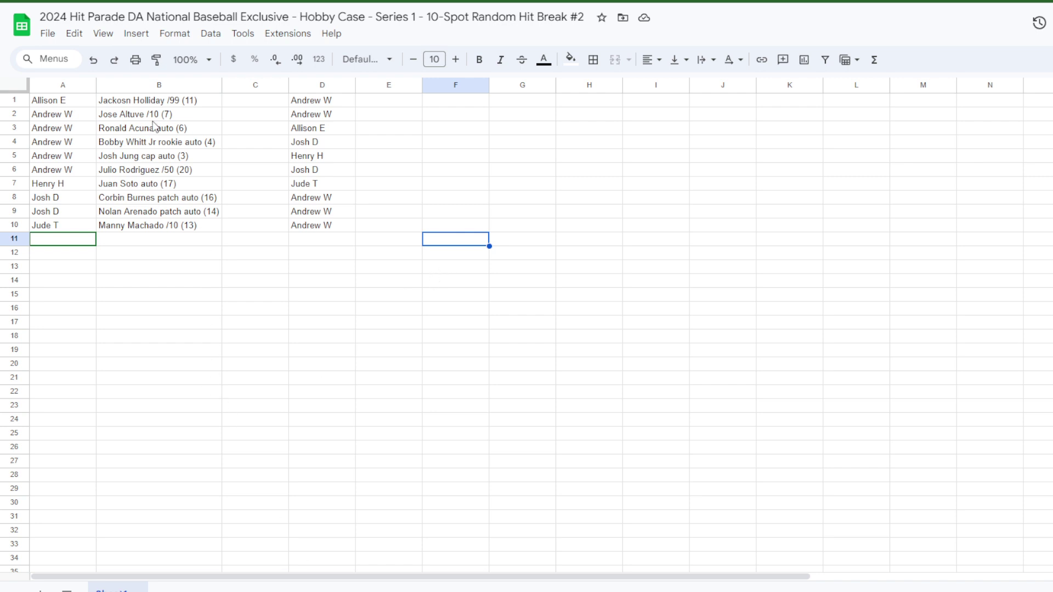
- Copy the card hits in B1:B10 and roll two virtual dice on RANDOM.ORG for them
left_click_drag(167, 103, 168, 225)
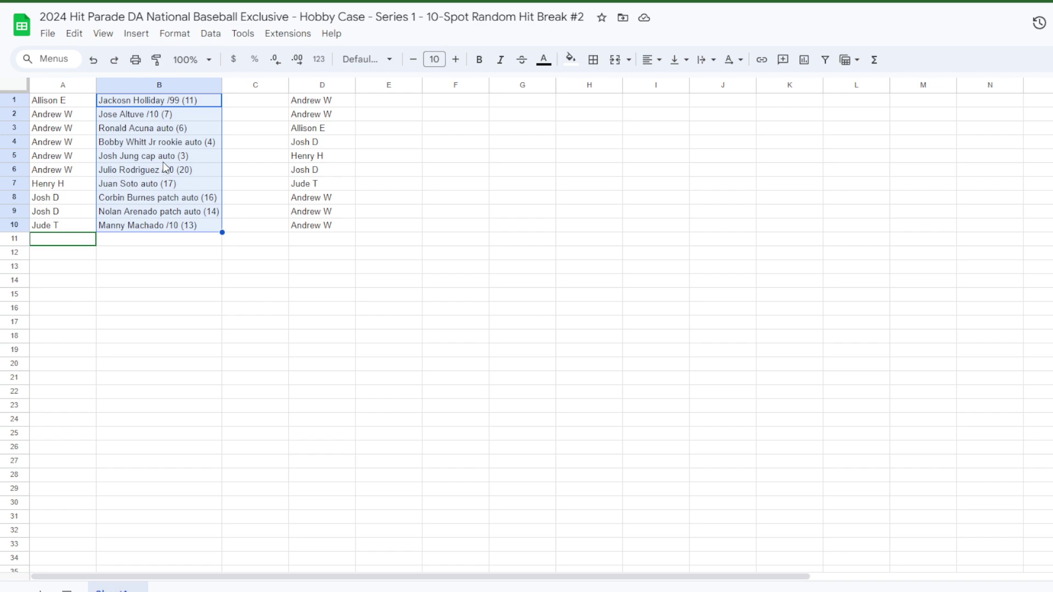
key("ctrl+c")
key("ctrl+Tab")
mouse_move(437, 30)
left_click(404, 98)
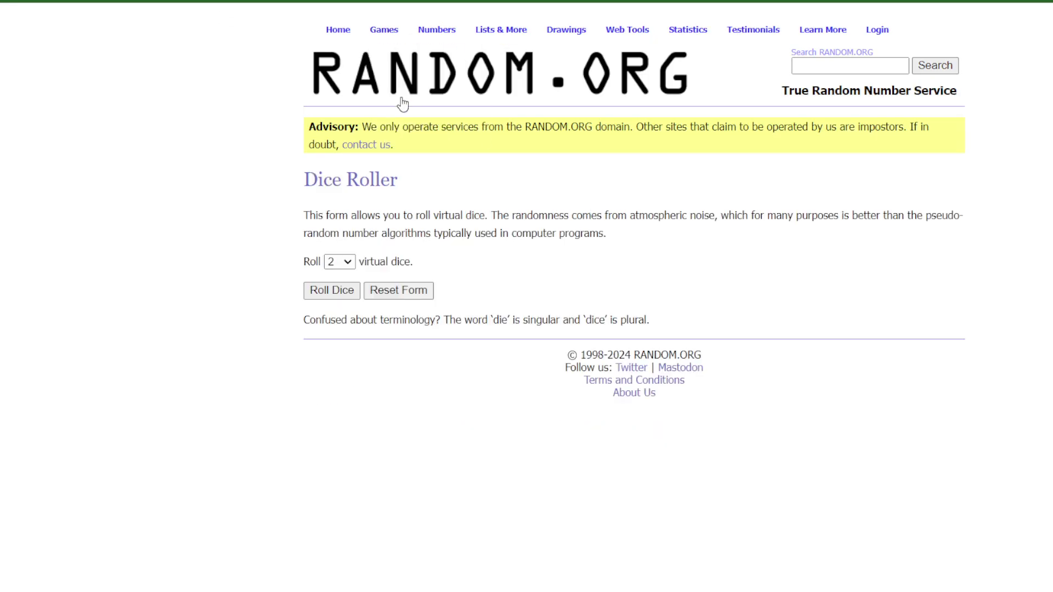
left_click(337, 290)
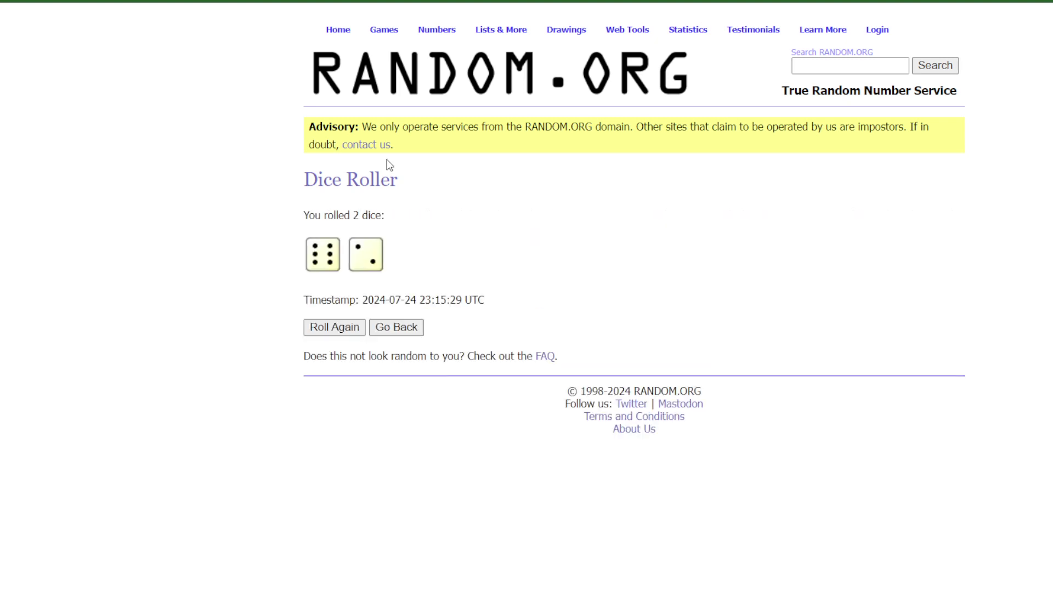
- Enter the copied card hits as the items of RANDOM.ORG's List Randomizer
mouse_move(500, 30)
left_click(498, 48)
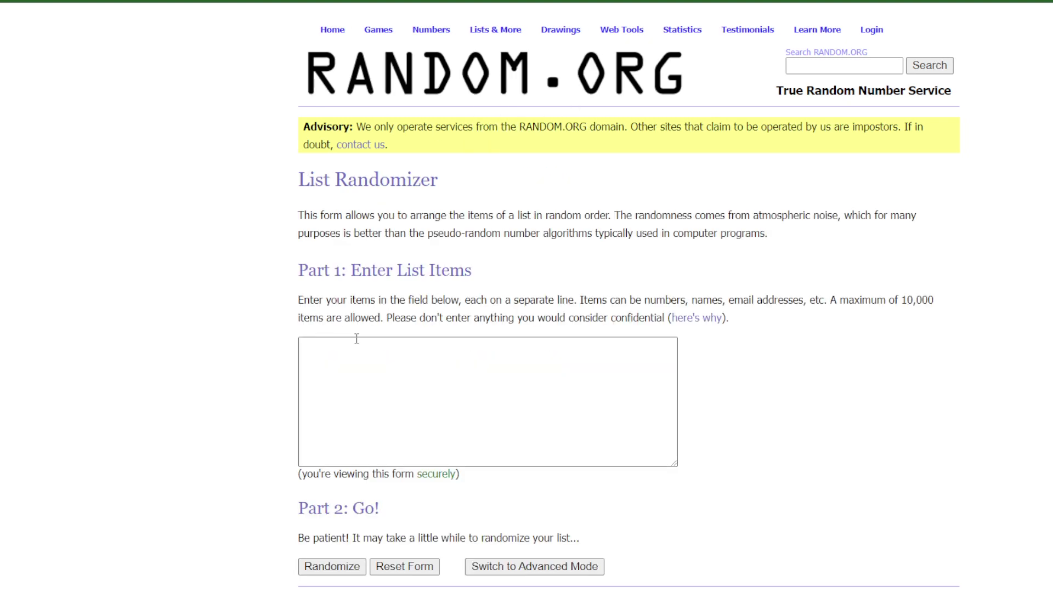
left_click(357, 338)
key("ctrl+v")
scroll(262, 339, "down", 1)
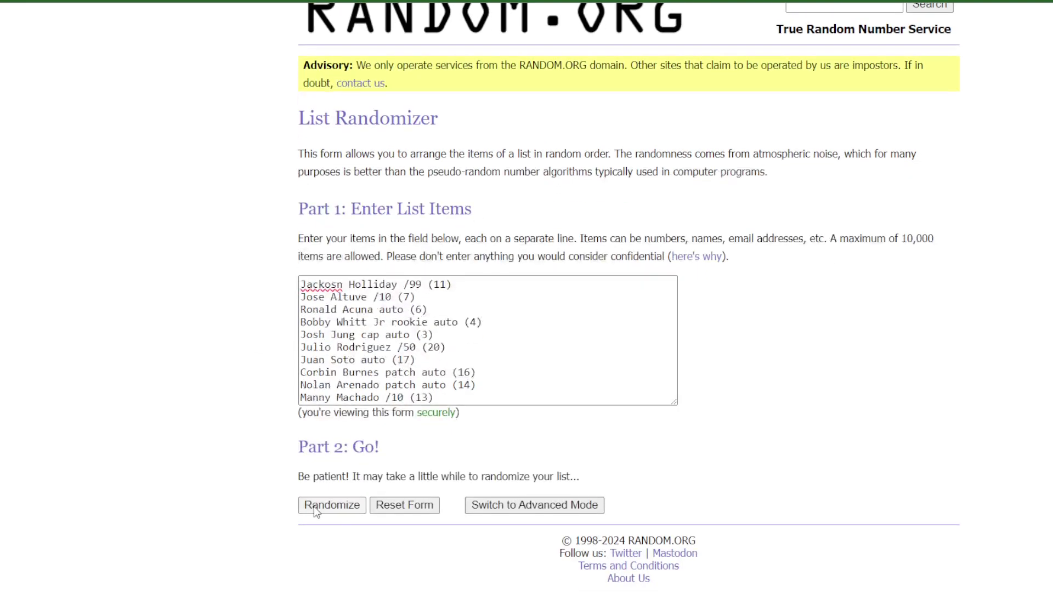
- Randomize the list of card hits eight times in total
left_click(316, 507)
left_click(312, 460)
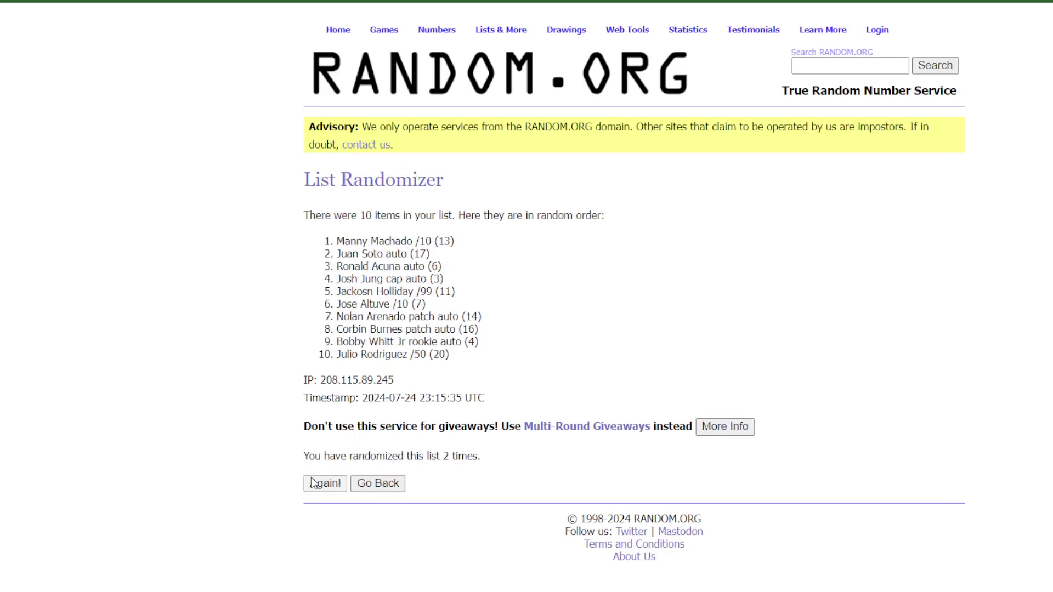
left_click(313, 485)
left_click(315, 484)
left_click(315, 485)
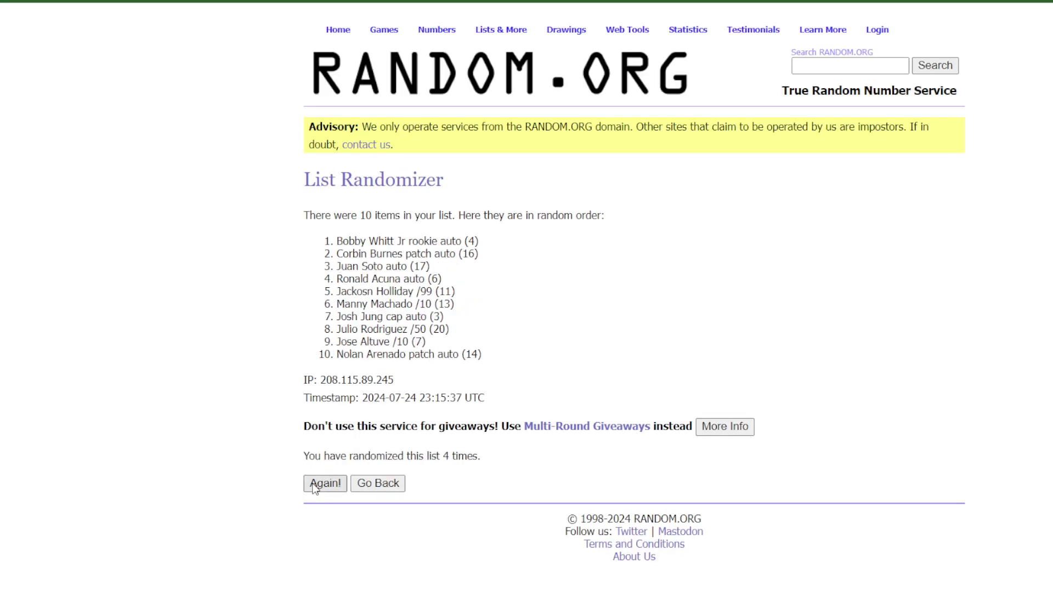
left_click(316, 485)
left_click(315, 485)
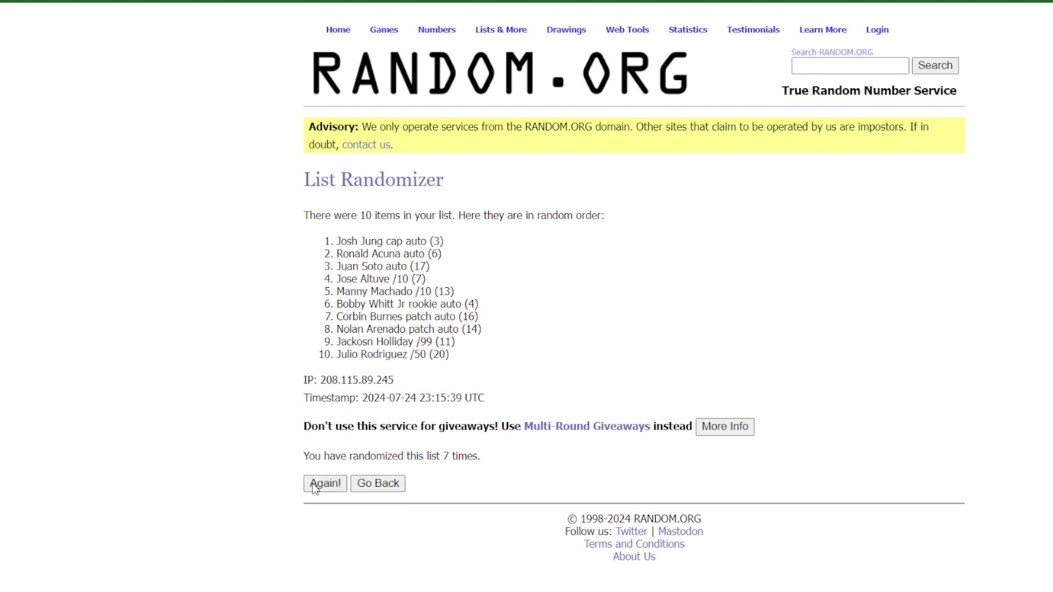
left_click(315, 485)
- Copy the ten shuffled card hits into the Google Sheets spreadsheet starting at E1, and fit column E's width to its contents
left_click_drag(337, 241, 500, 308)
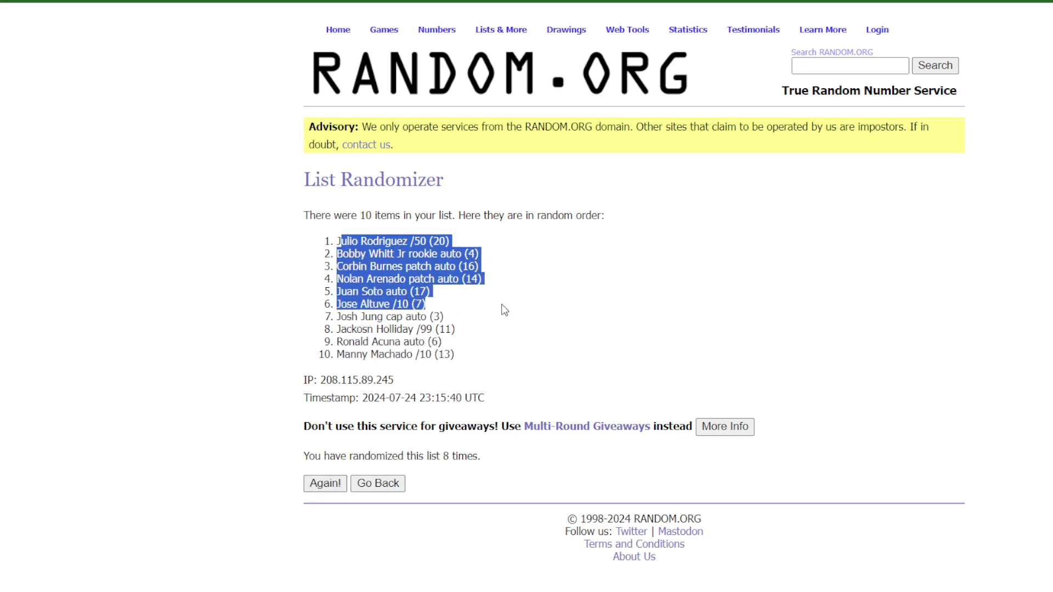
left_click(464, 296)
left_click_drag(336, 241, 456, 355)
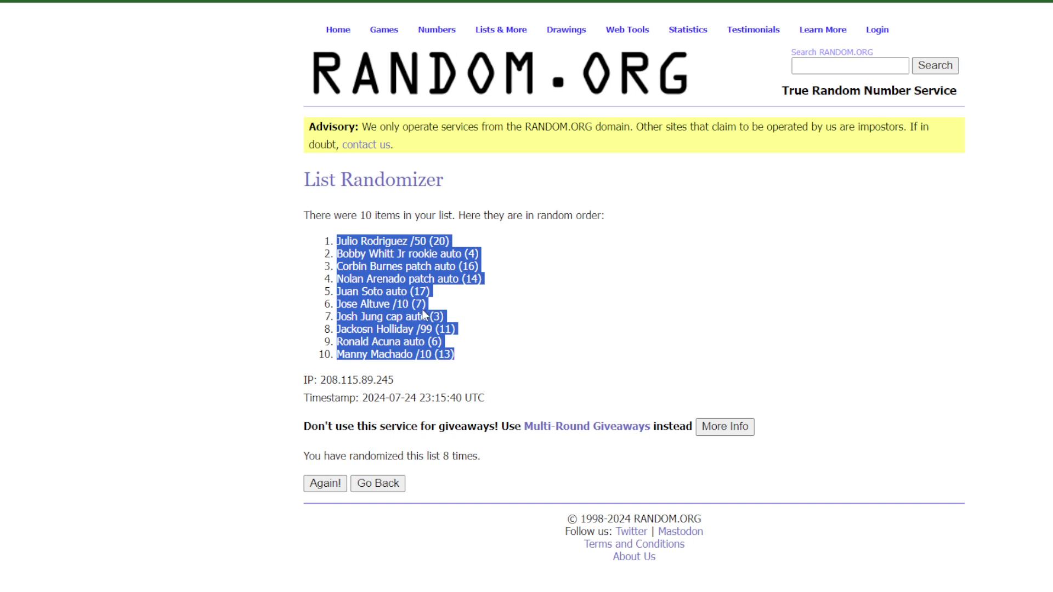
key("alt+Tab")
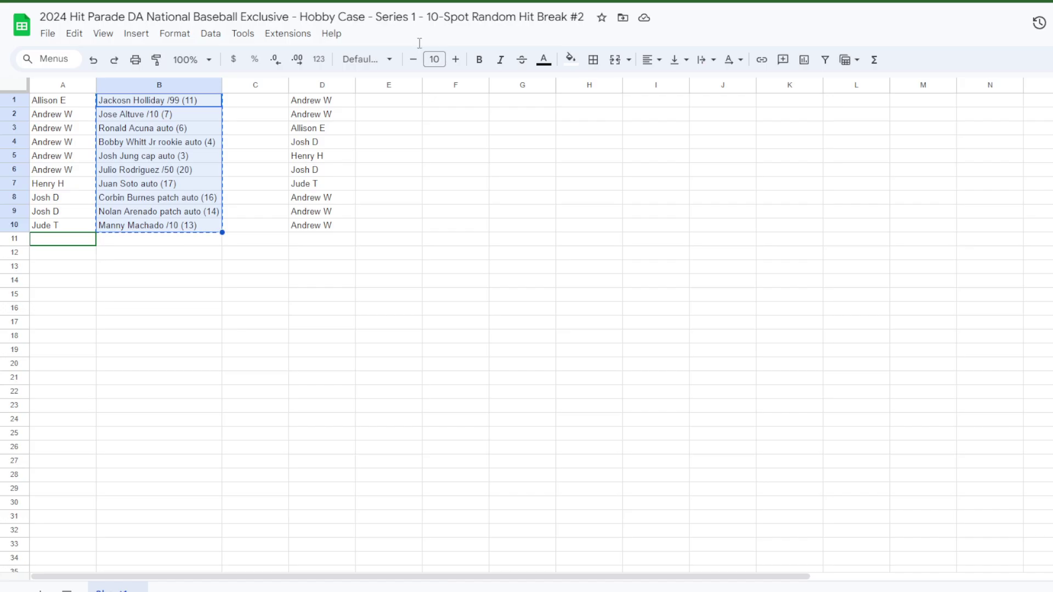
key("ctrl+c")
left_click(387, 101)
key("ctrl+v")
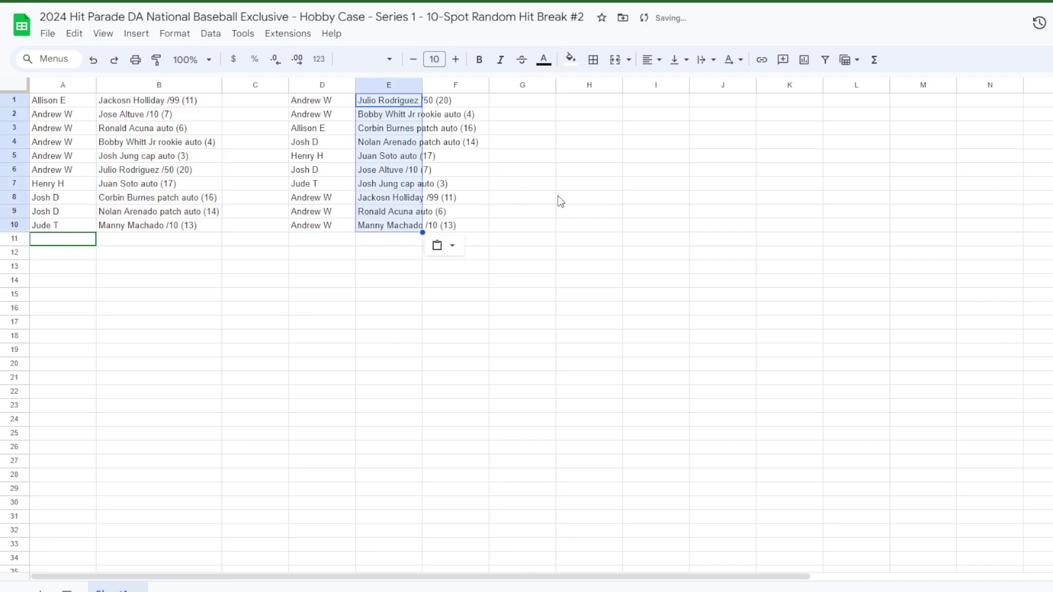
left_click(559, 198)
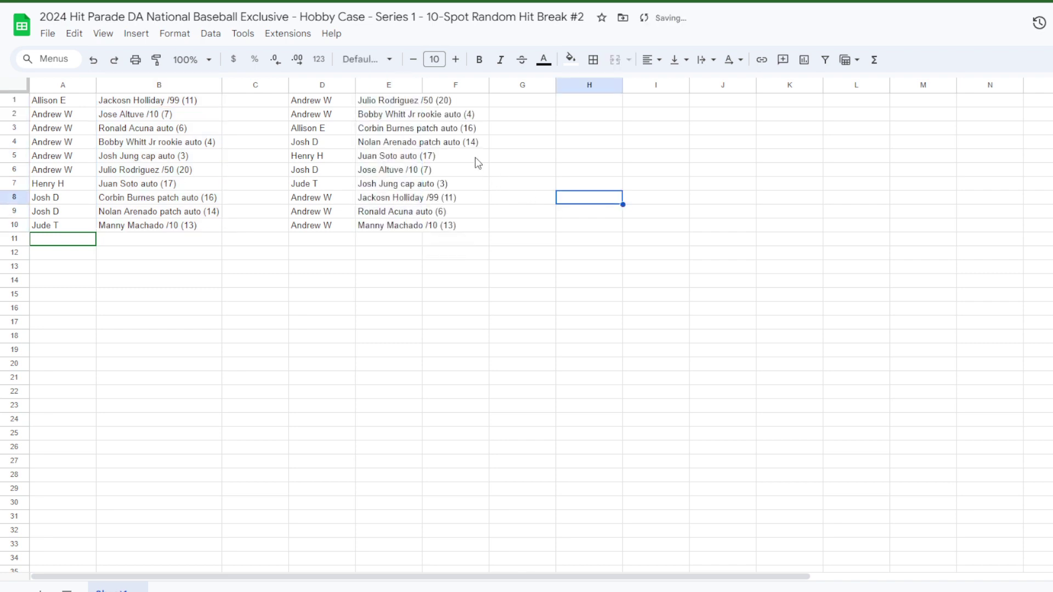
double_click(422, 85)
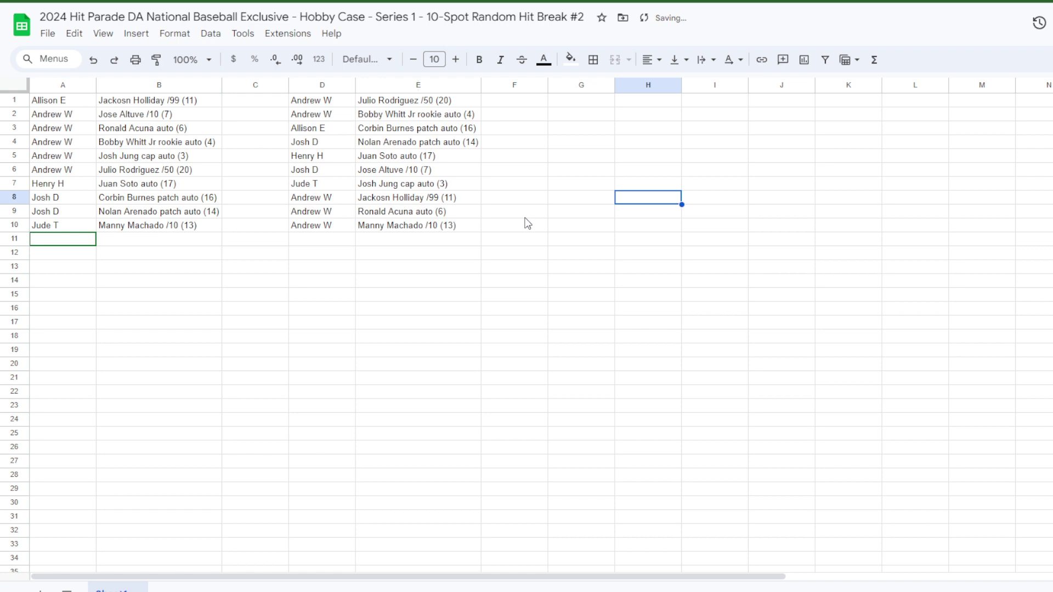